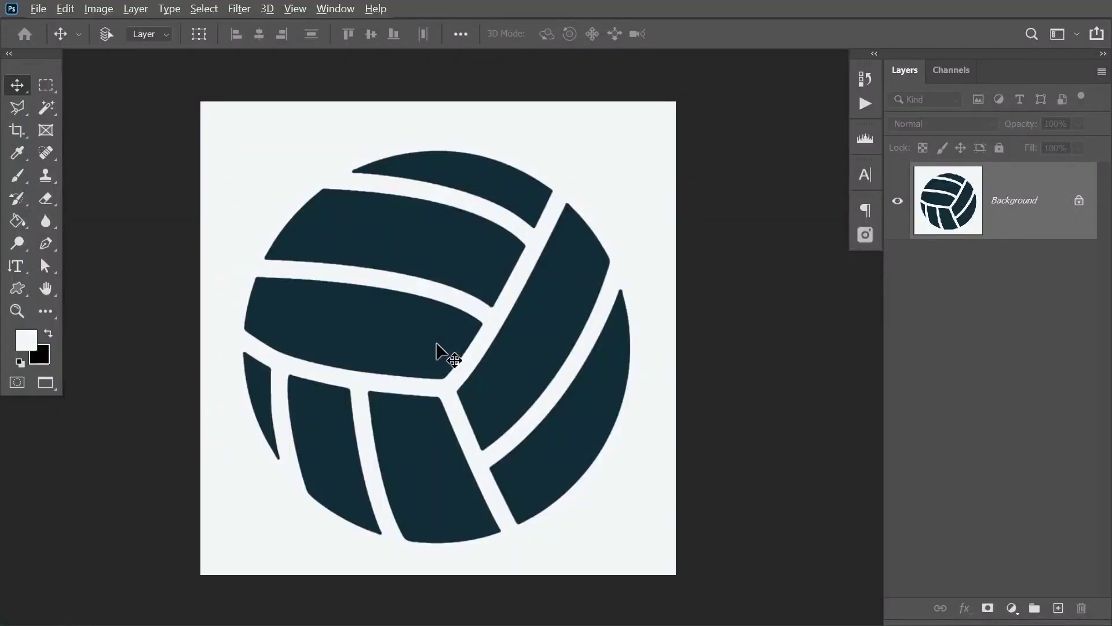
scroll(439, 350, "up", 3)
scroll(444, 347, "up", 3)
scroll(447, 343, "up", 2)
scroll(460, 341, "up", 2)
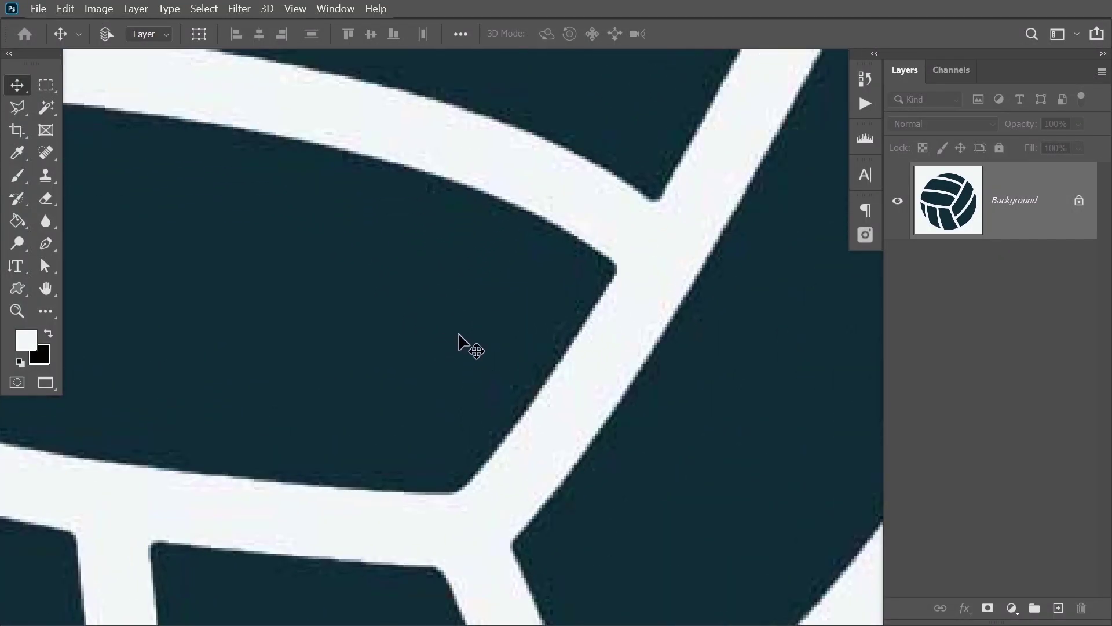
Step: Pan the zoomed volleyball, fit it on screen, then open Libraries and its add-asset menu
key("space")
mouse_move(513, 222)
left_mouse_down()
mouse_move(525, 420)
mouse_move(361, 293)
mouse_move(351, 267)
mouse_move(405, 390)
mouse_move(483, 341)
mouse_move(412, 392)
left_mouse_up()
key("ctrl+0")
key("space")
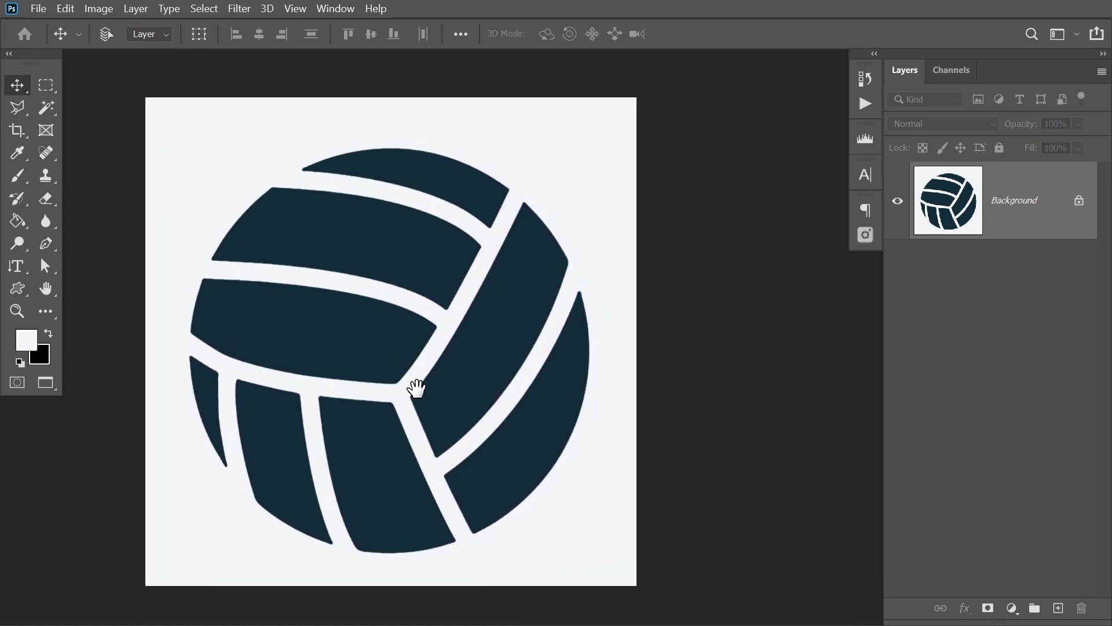
left_click(341, 9)
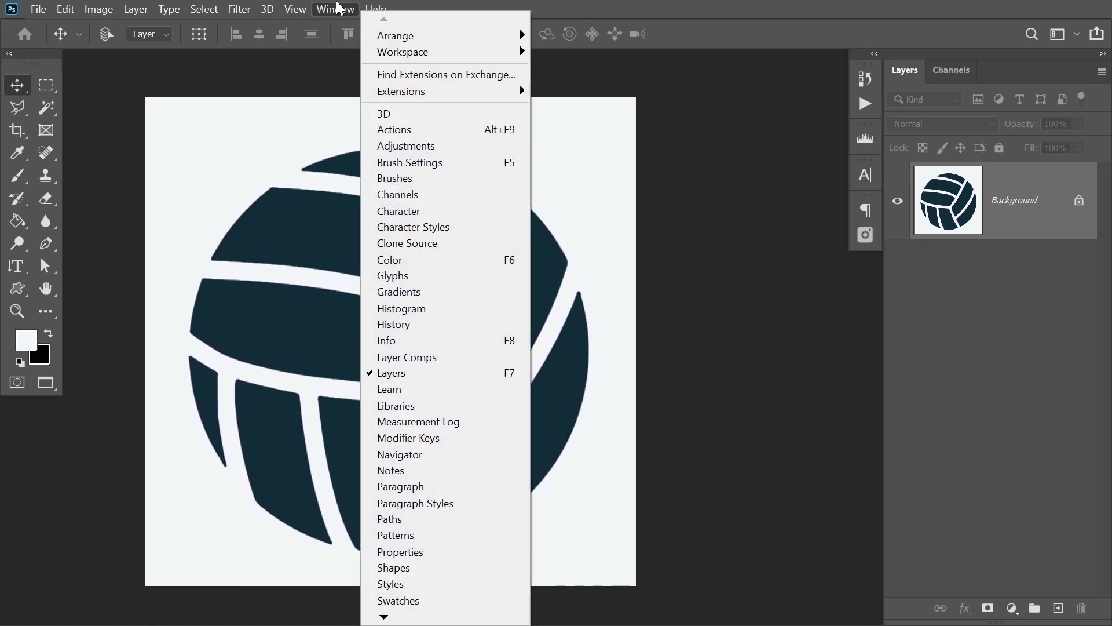
left_click(438, 407)
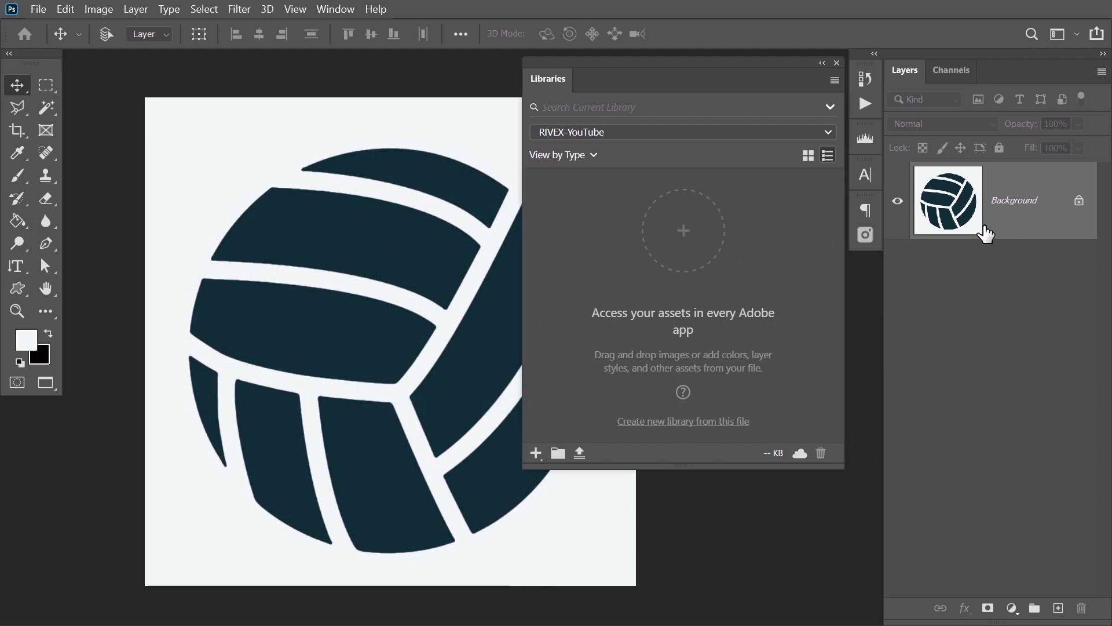
left_click(534, 453)
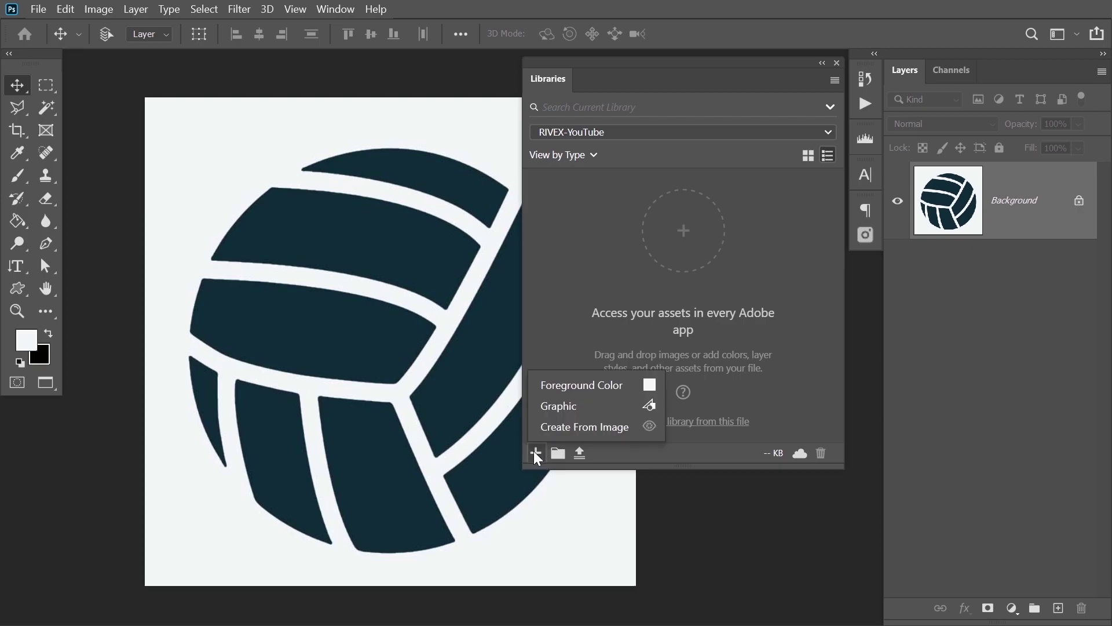
Step: Start Create From Image on the volleyball and lower the pattern scale from 2.2 to 1.6
left_click(566, 429)
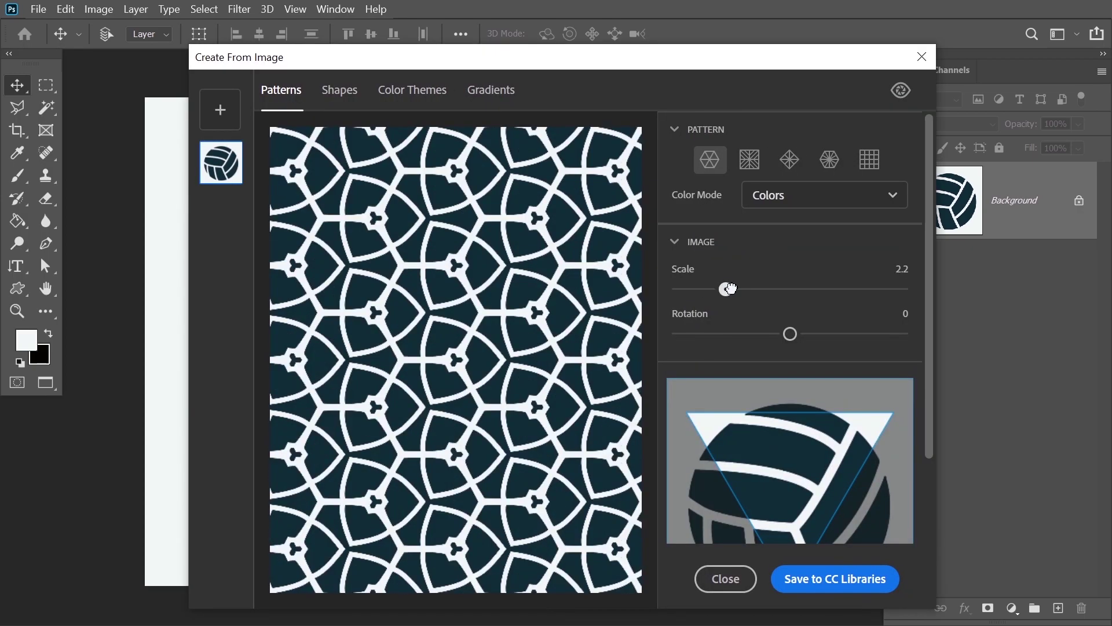
left_click_drag(728, 289, 711, 289)
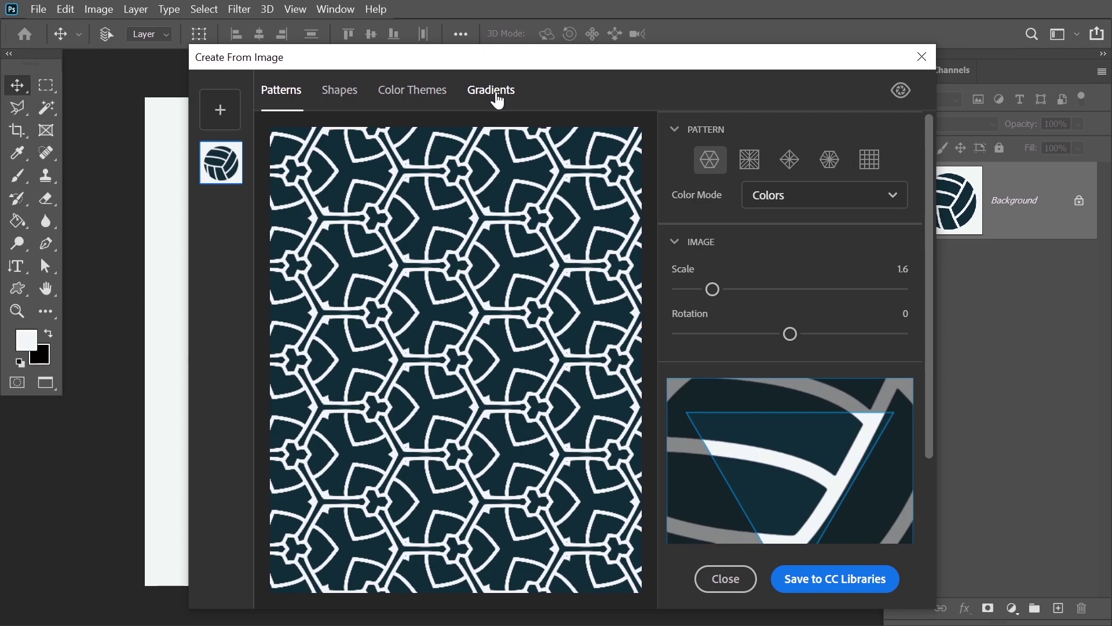
Step: Capture the volleyball as a shape at detail 90 with Smooth On Save, saved as Capture Shape 1
left_click(342, 92)
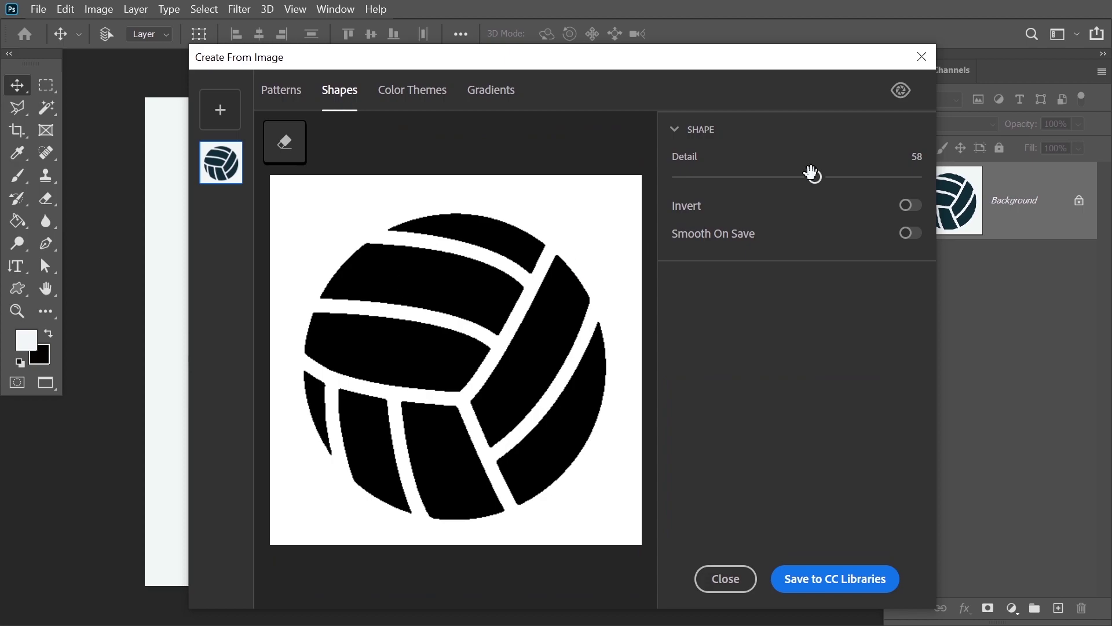
left_click_drag(814, 177, 818, 177)
left_click_drag(895, 176, 891, 177)
left_click(912, 232)
left_click(838, 582)
Step: Close the capture window and place Capture Shape 1 on the canvas as a new layer
left_click(922, 56)
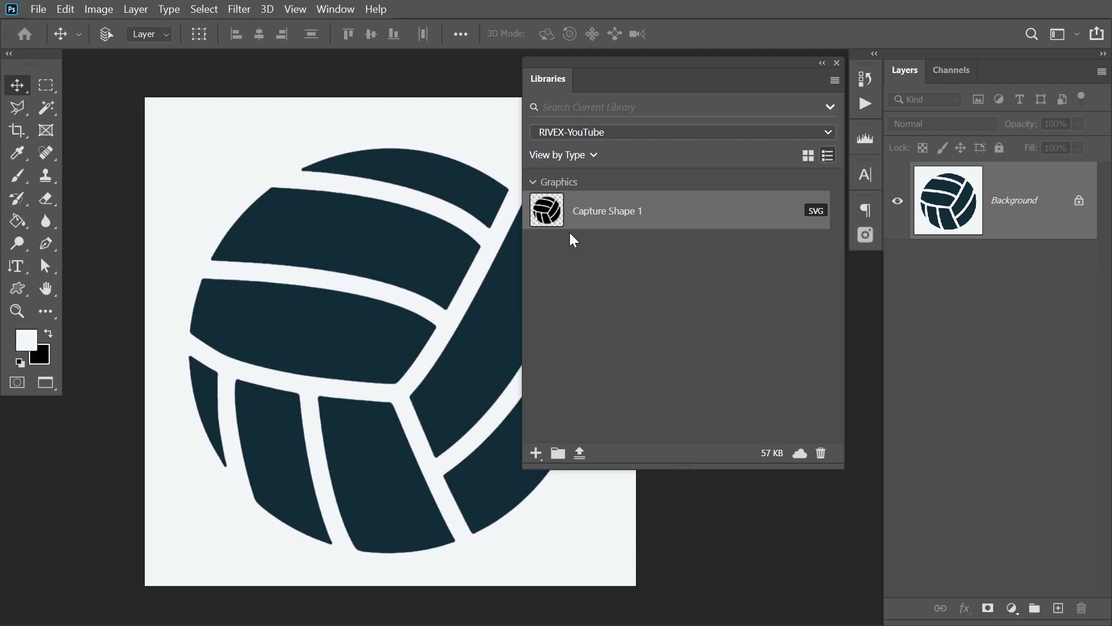
left_click_drag(545, 211, 406, 306)
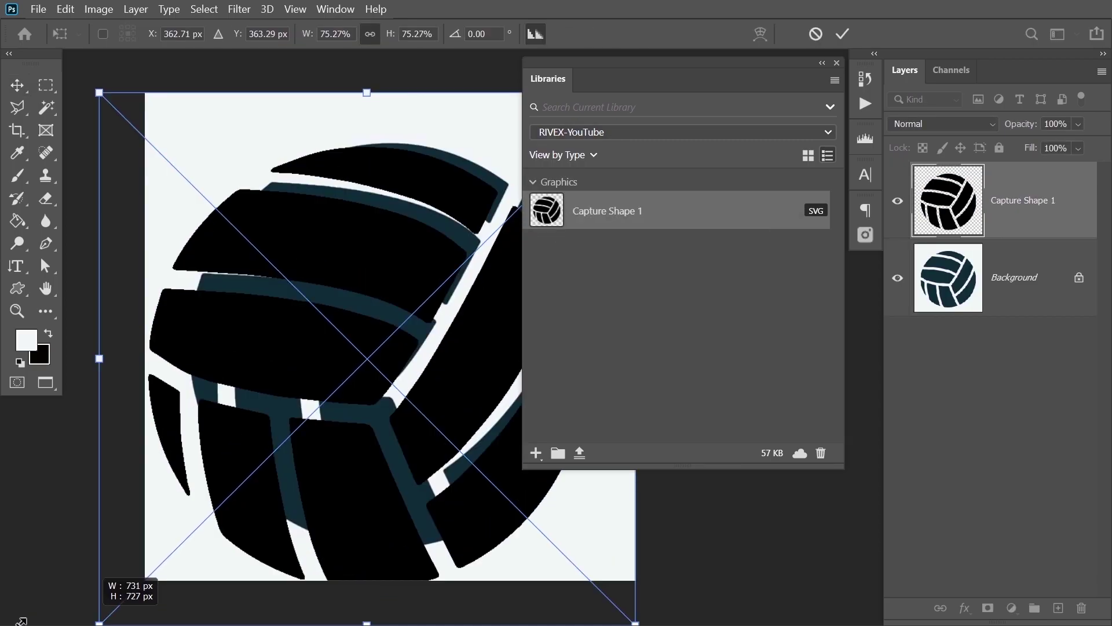
key("Return")
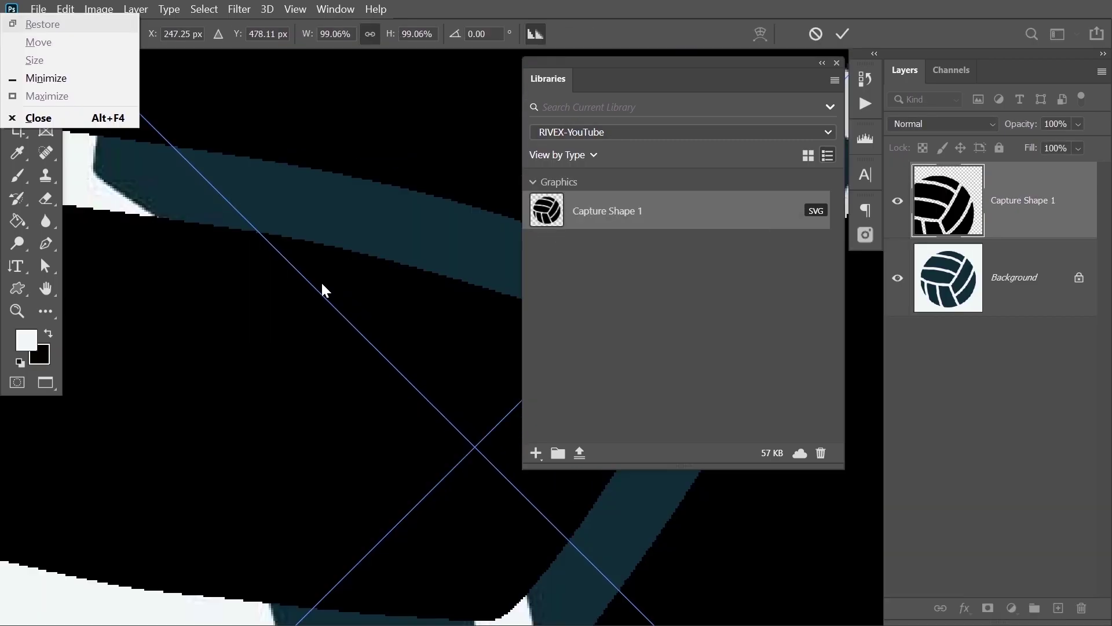
scroll(295, 255, "up", 3)
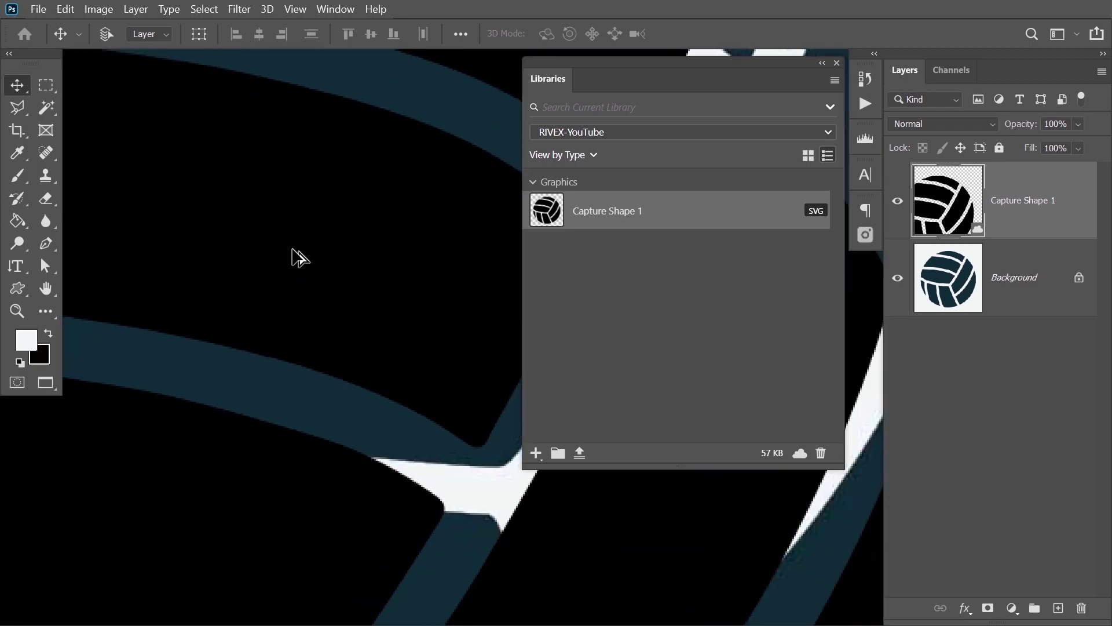
left_click_drag(409, 460, 294, 280)
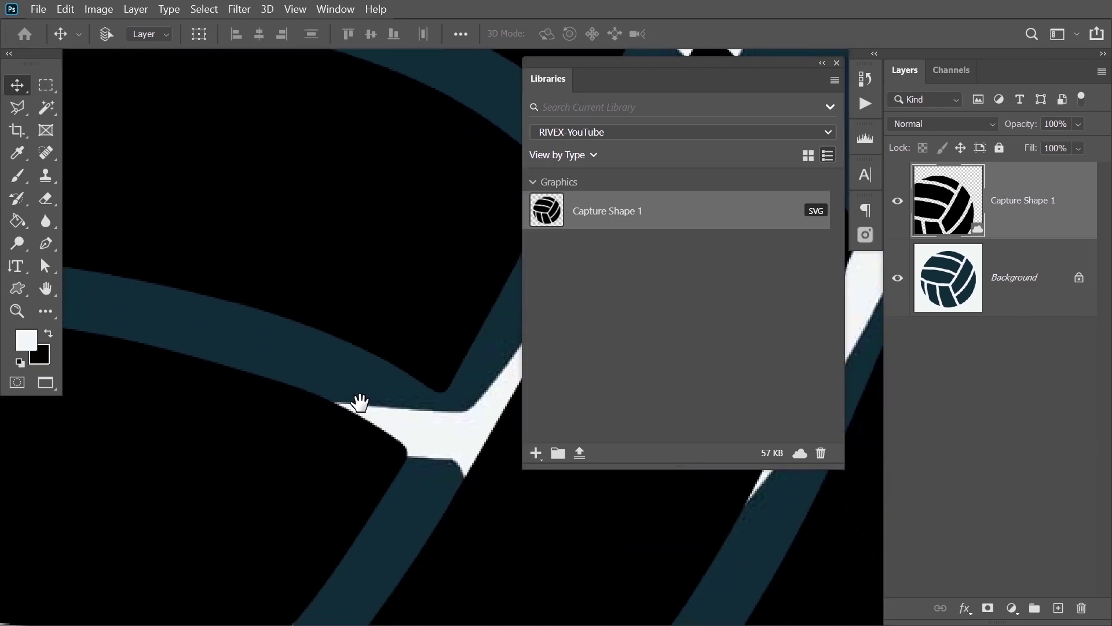
scroll(327, 322, "down", 2)
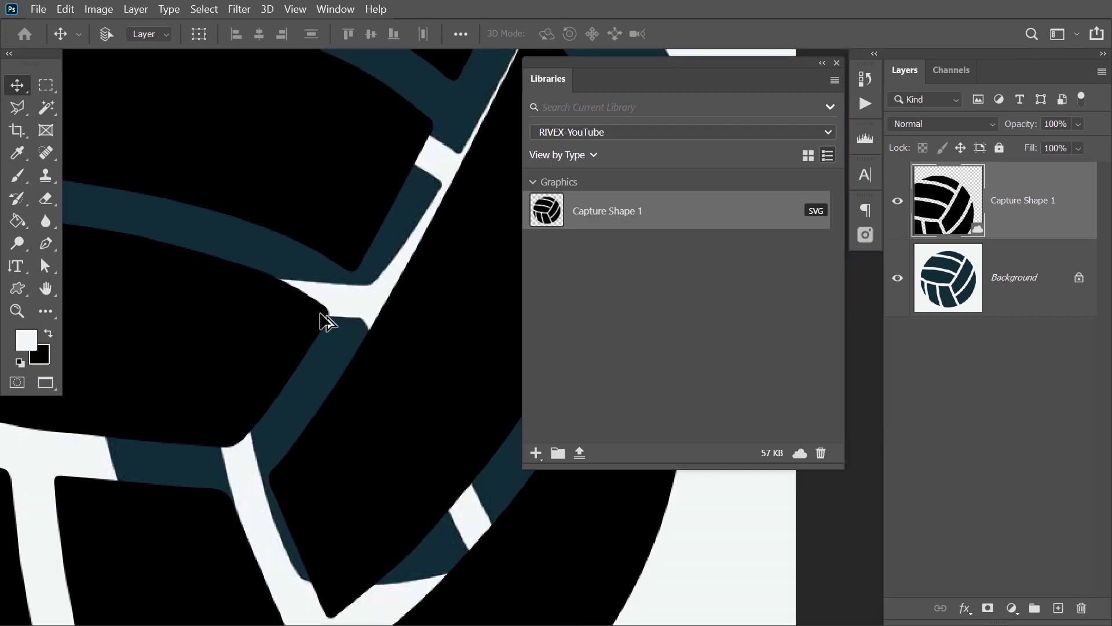
scroll(327, 322, "down", 2)
key("ctrl+0")
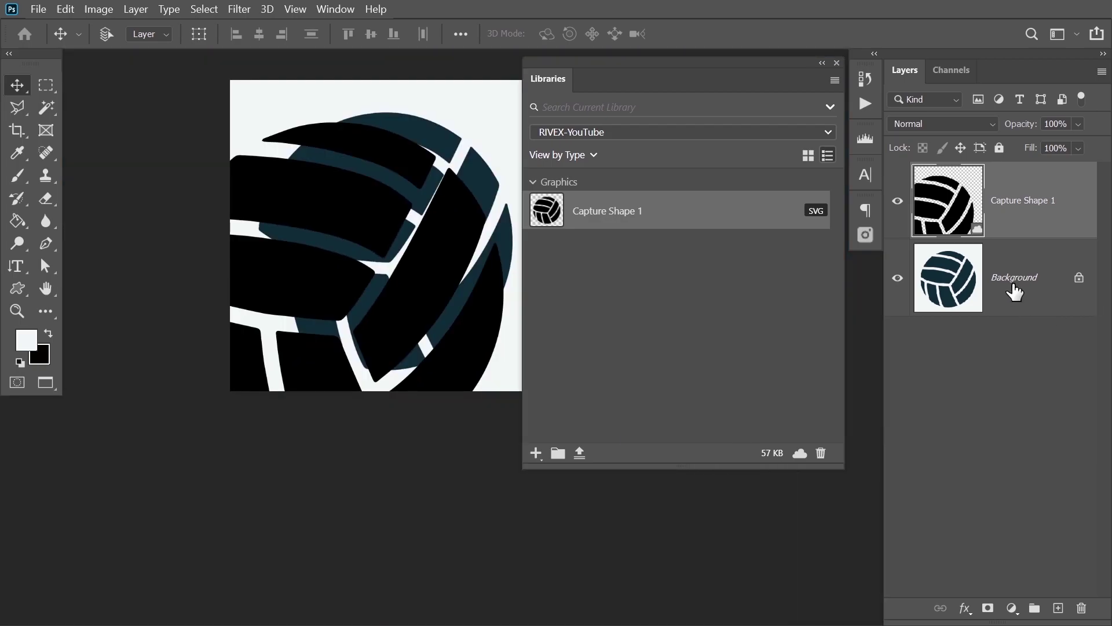
Step: Add a #f3f7f8 off-white solid color fill layer directly above the Background layer
left_click(1016, 291)
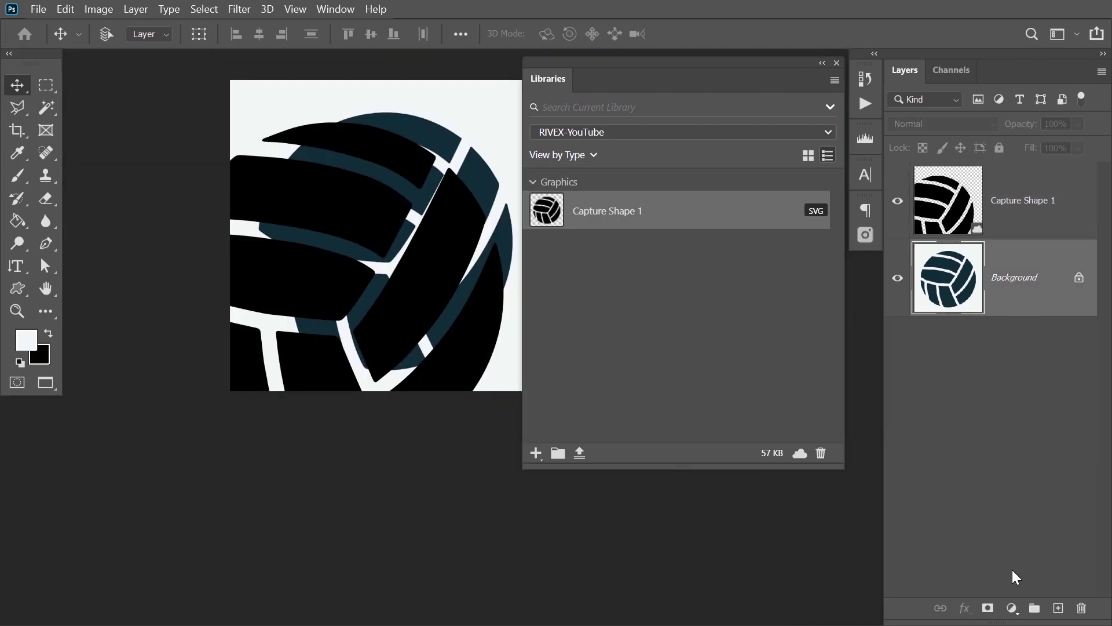
left_click(1011, 607)
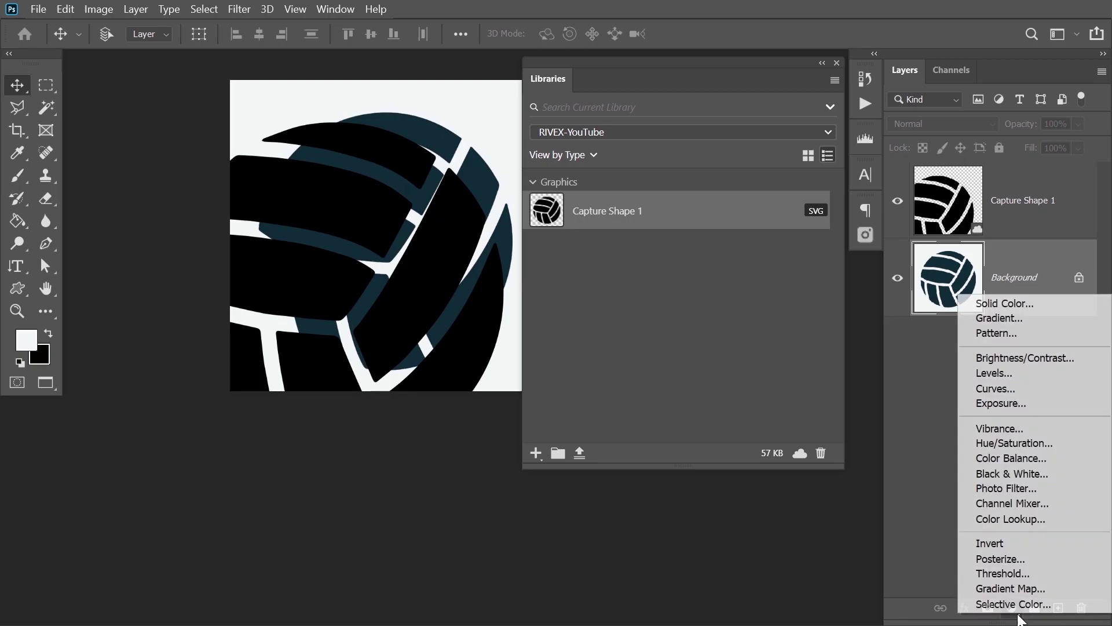
left_click(1003, 300)
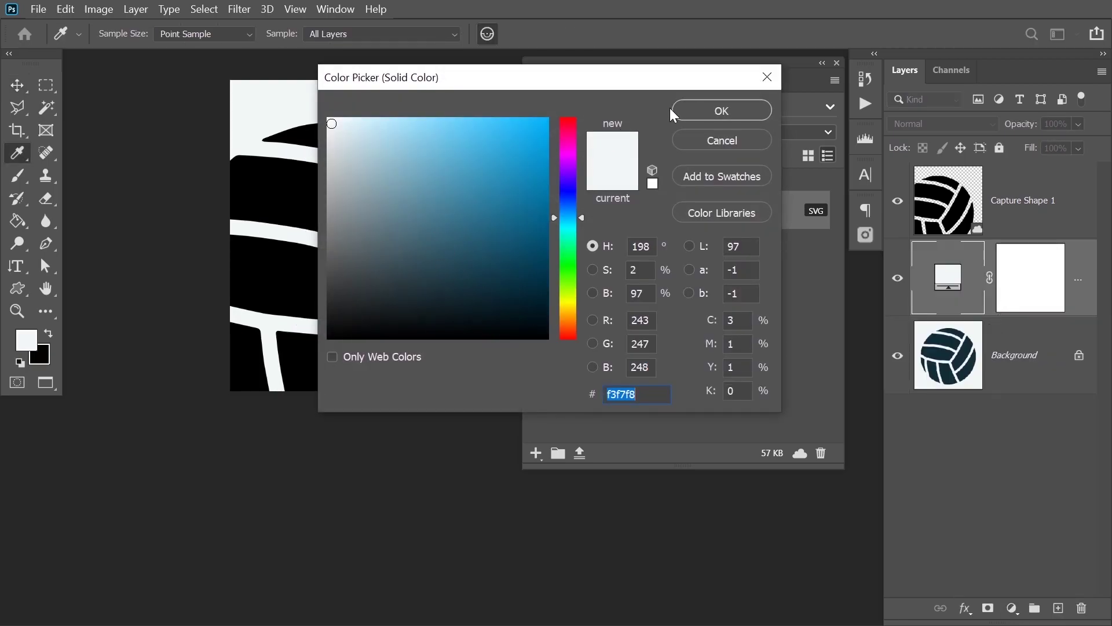
left_click(721, 110)
left_click(947, 200)
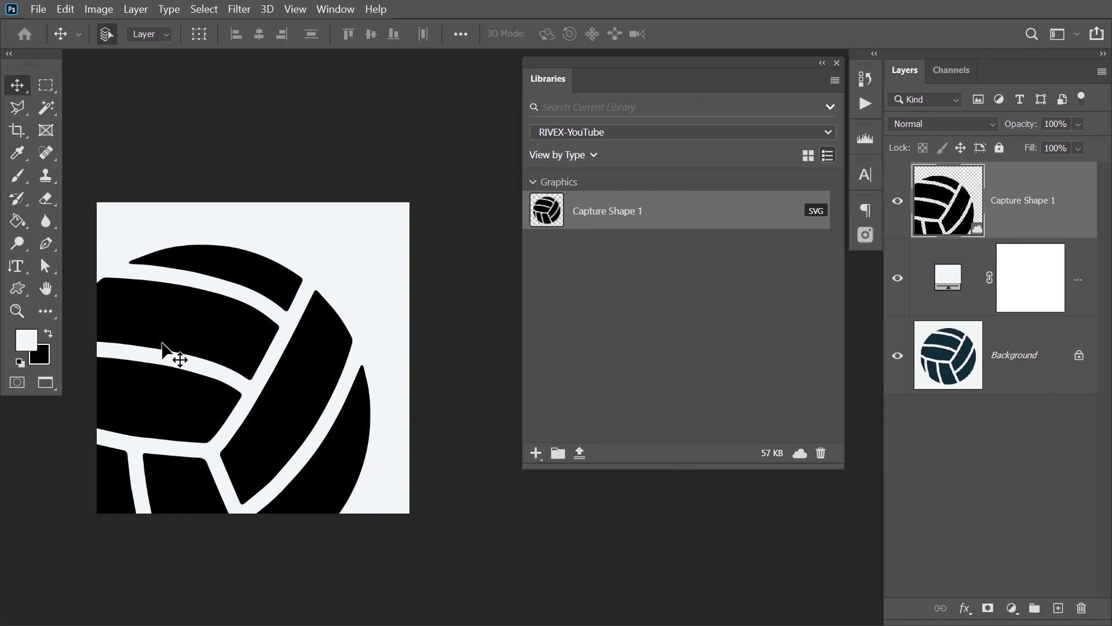
key("ctrl+t")
Step: Delete the enlarged volleyball layer and re-place Capture Shape 1 from Libraries at 75%
mouse_move(410, 204)
left_mouse_down()
mouse_move(486, 55)
mouse_move(522, 35)
left_mouse_up()
key("Return")
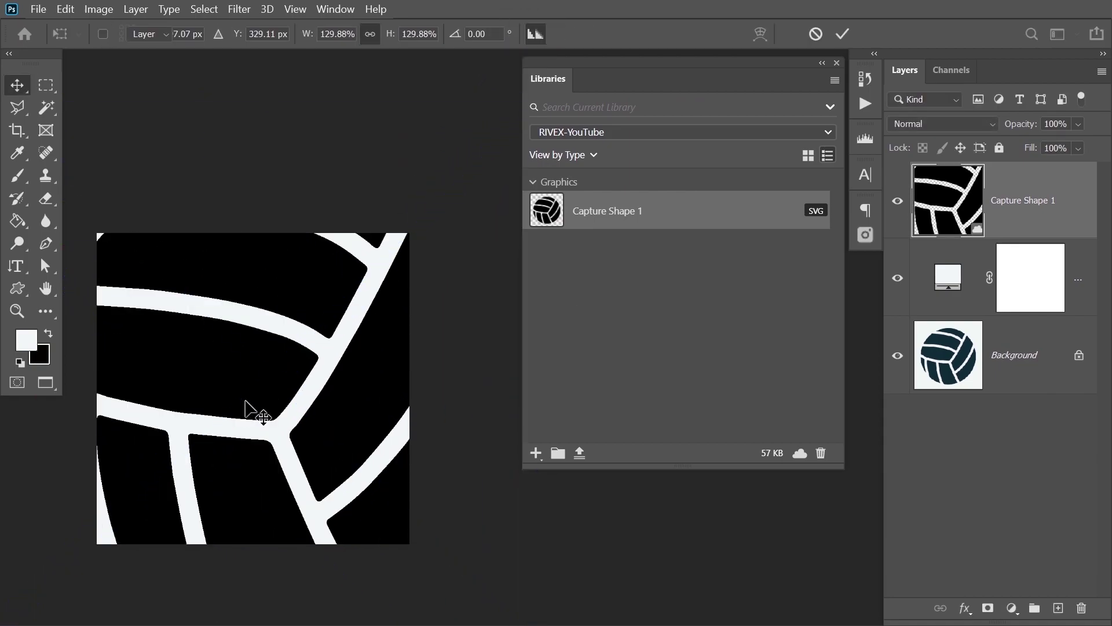
scroll(248, 374, "up", 4)
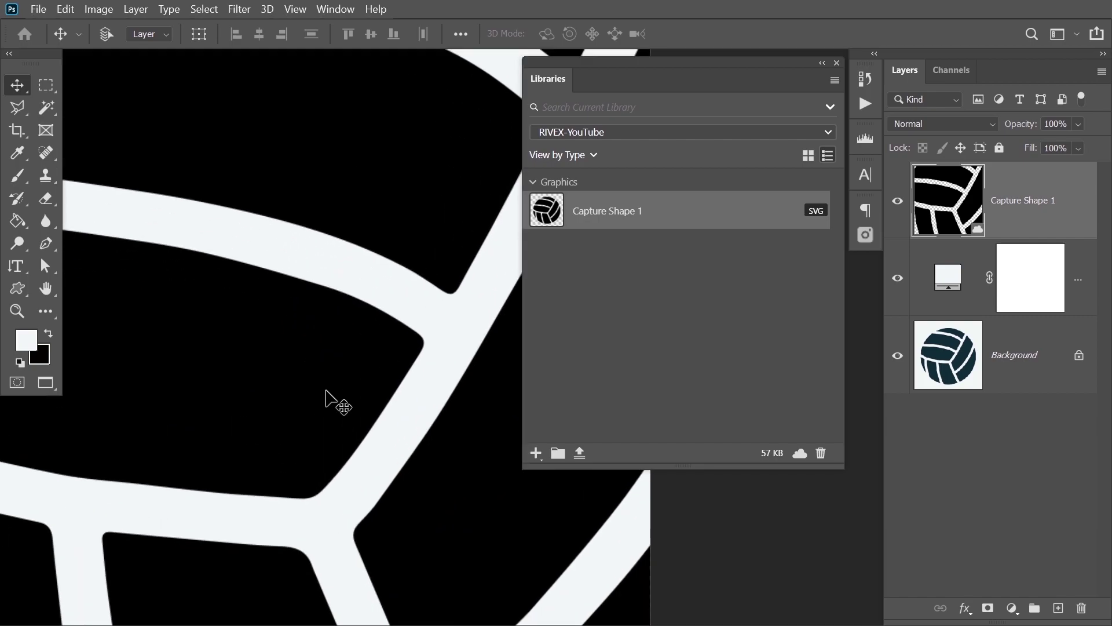
scroll(330, 400, "down", 2)
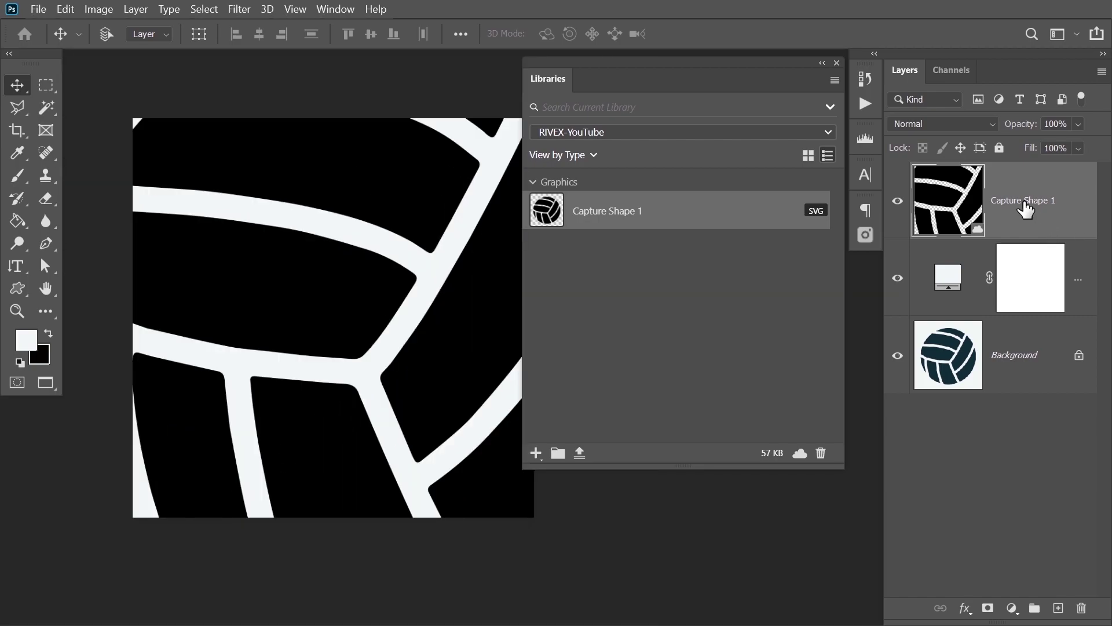
mouse_move(1026, 206)
left_mouse_down()
mouse_move(1092, 614)
mouse_move(1084, 608)
left_mouse_up()
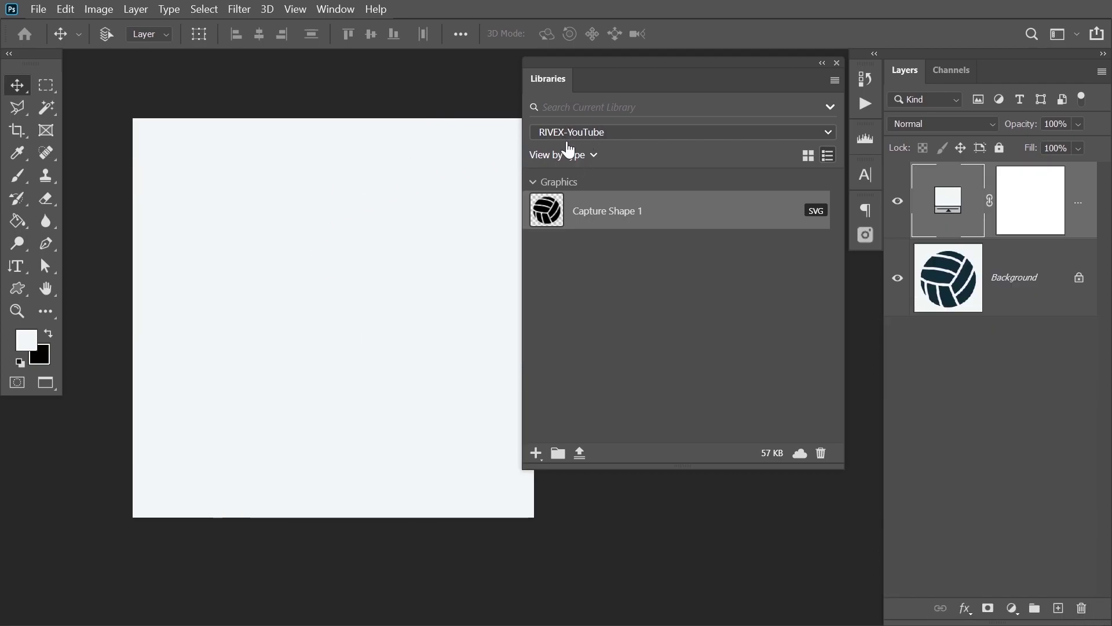
left_click_drag(548, 217, 413, 308)
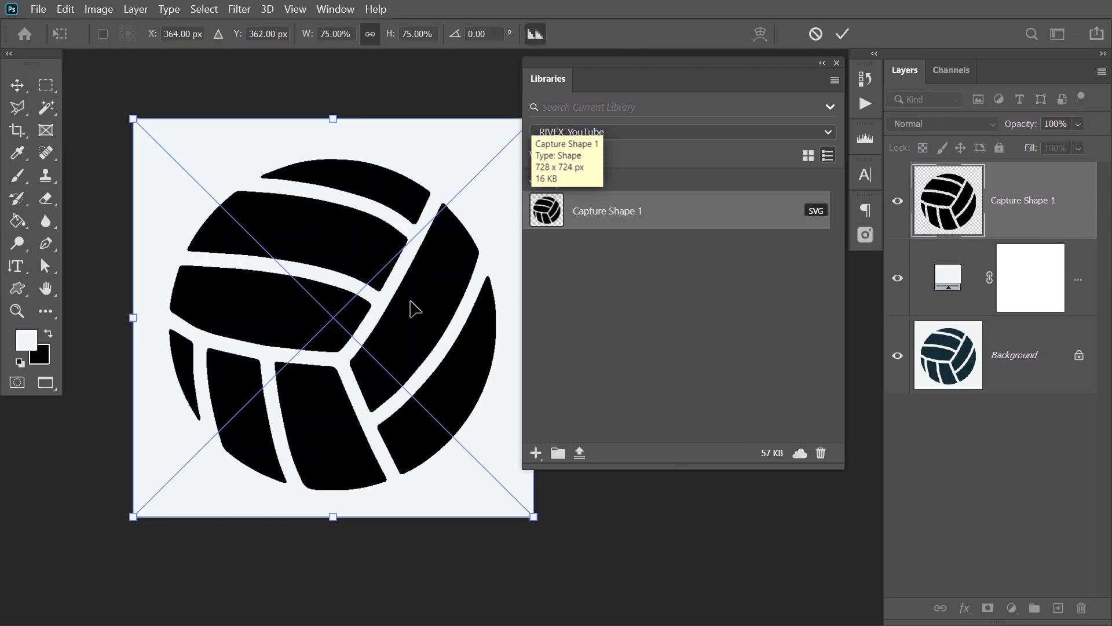
key("Return")
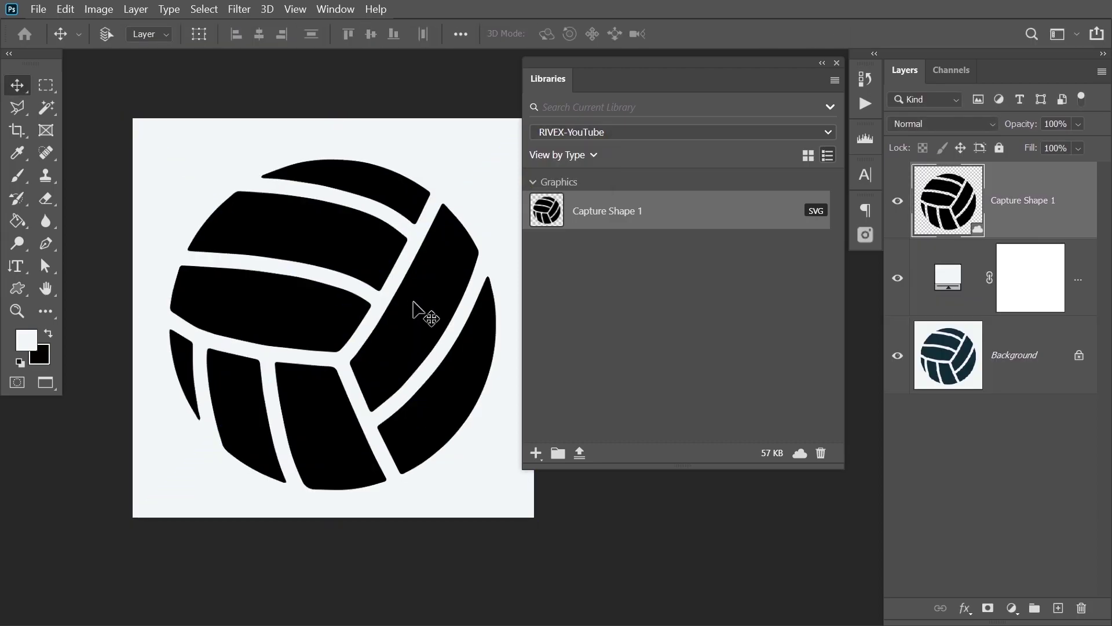
Step: Close Libraries and add a dark teal #0c6370 solid color fill above Capture Shape 1
left_click(836, 64)
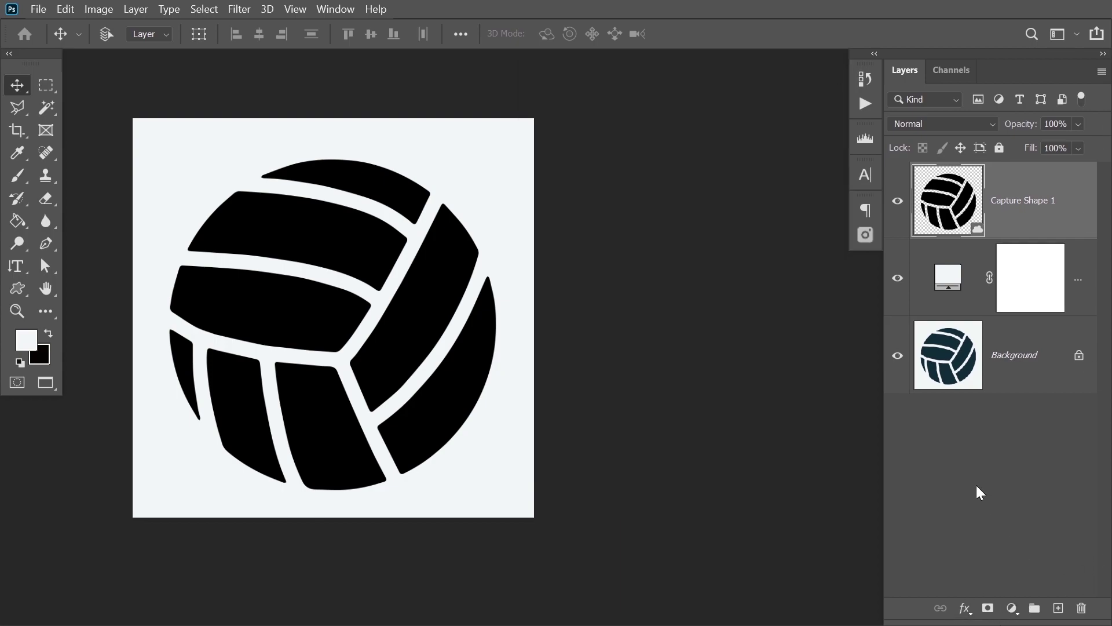
left_click(1012, 609)
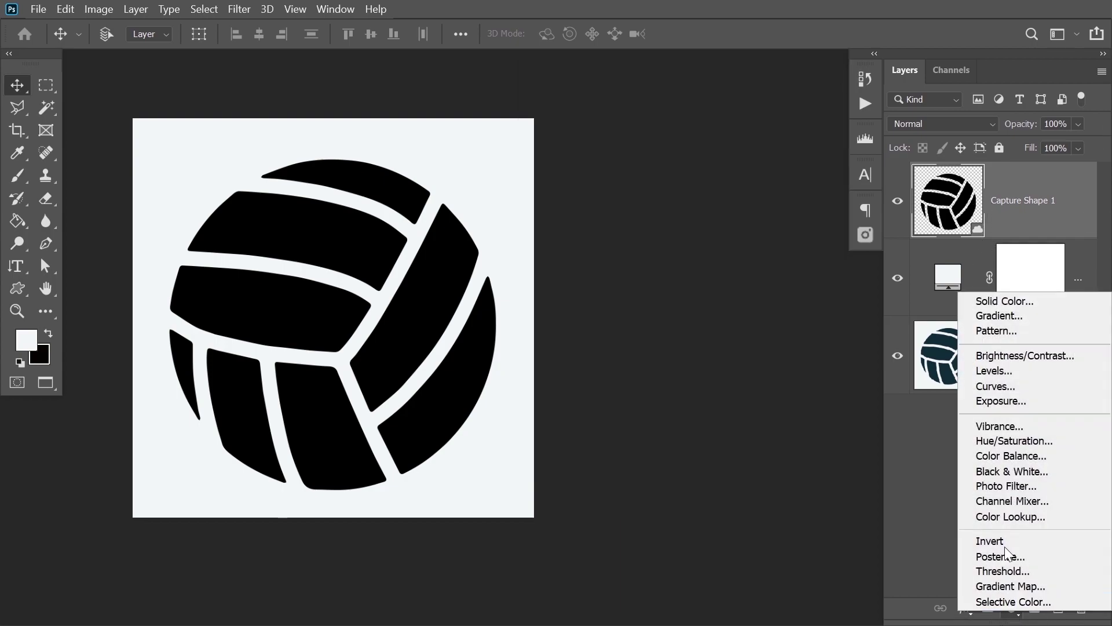
left_click(1010, 302)
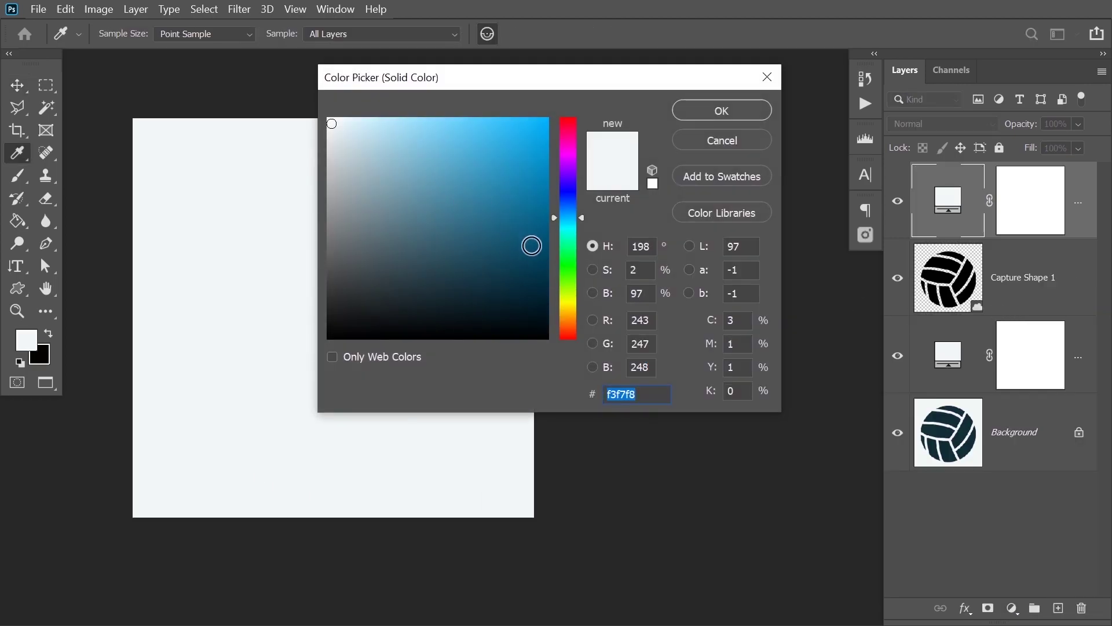
left_click(569, 224)
left_click(523, 241)
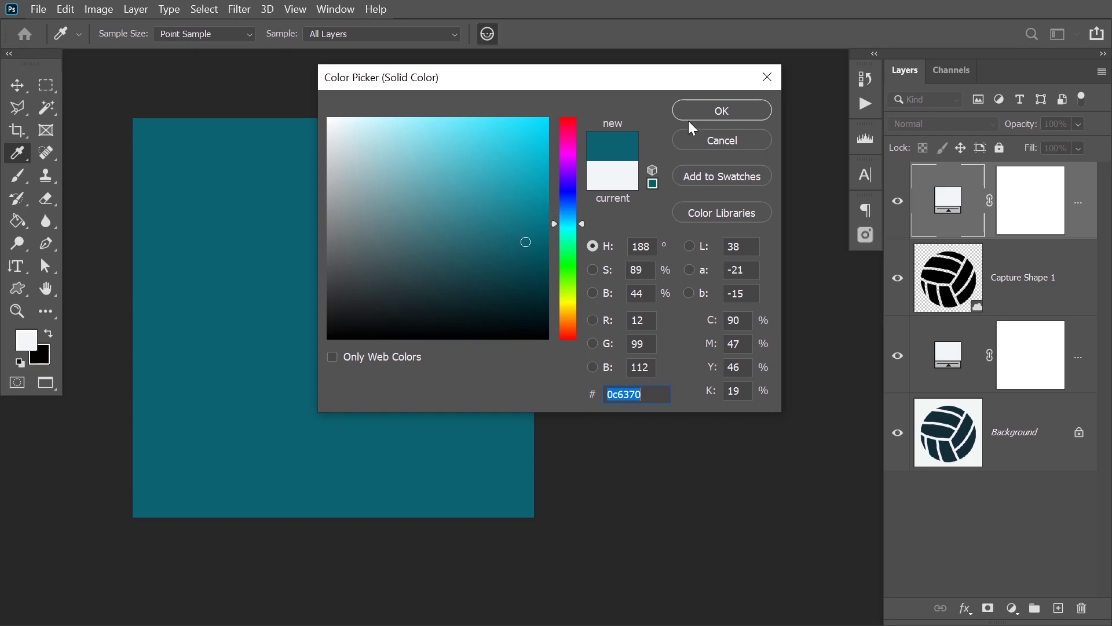
left_click(721, 110)
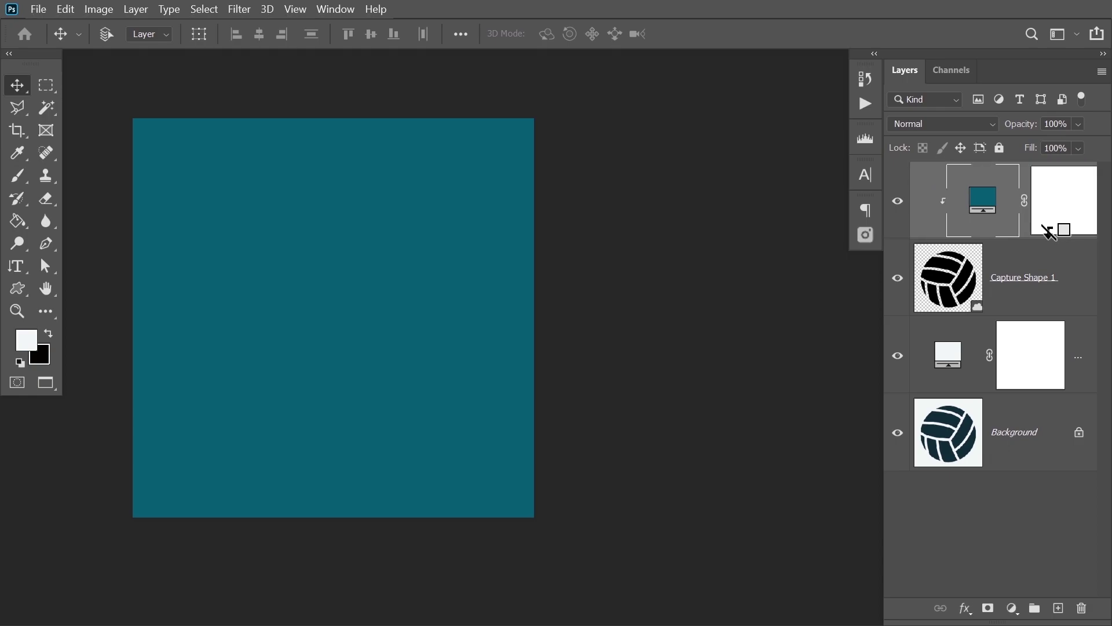
Step: Clip the teal fill layer to Capture Shape 1 and fit the document on screen
left_click(1049, 233, "alt")
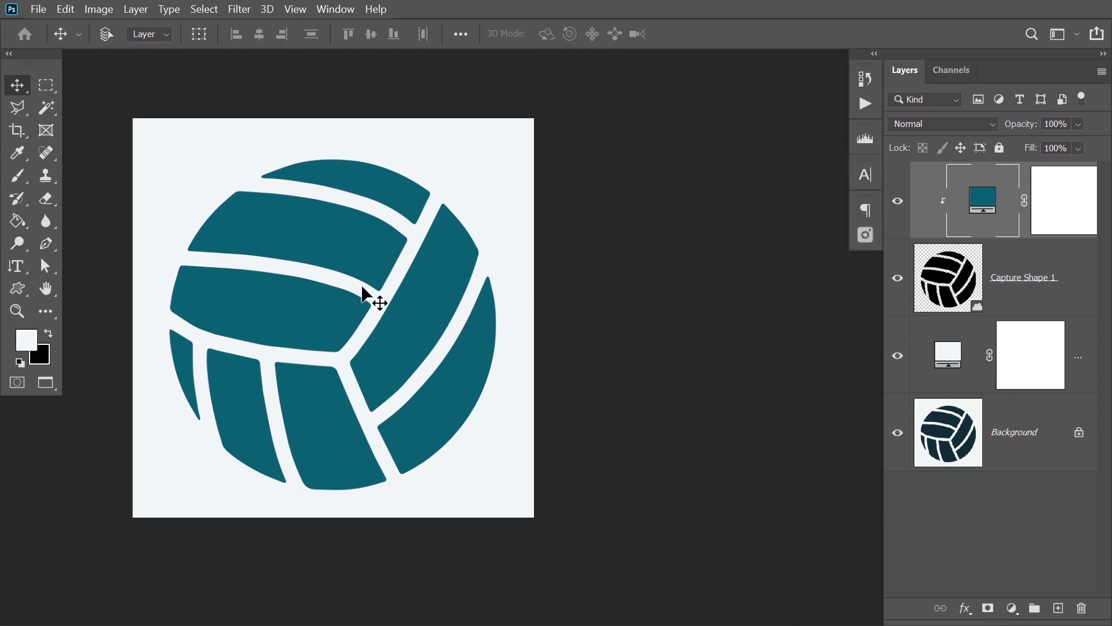
scroll(366, 296, "up", 3)
scroll(326, 287, "down", 3)
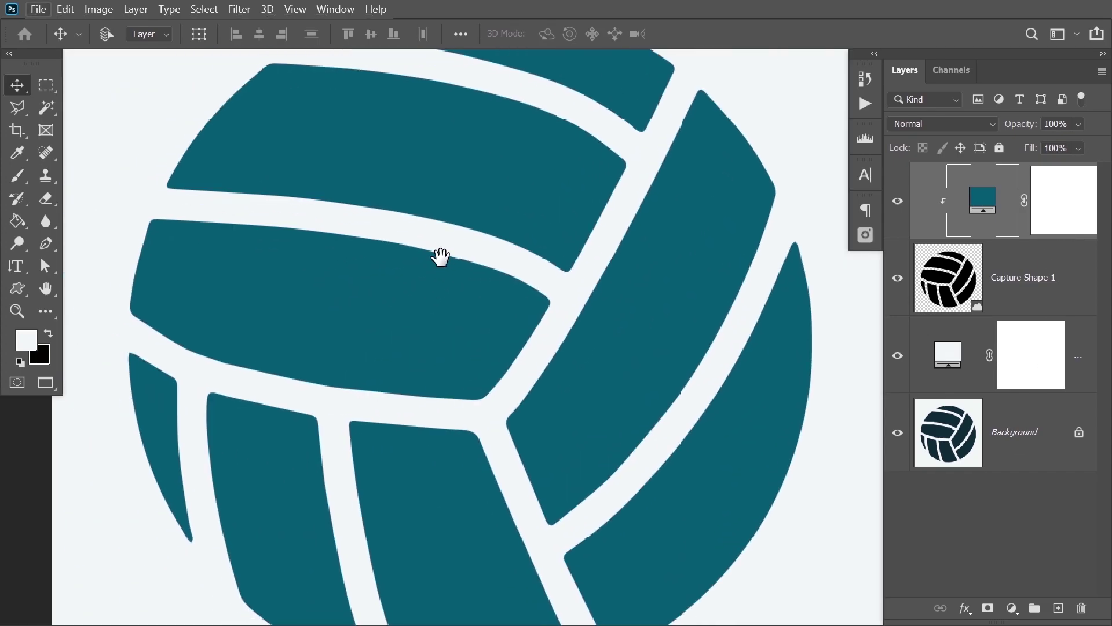
scroll(451, 261, "up", 1)
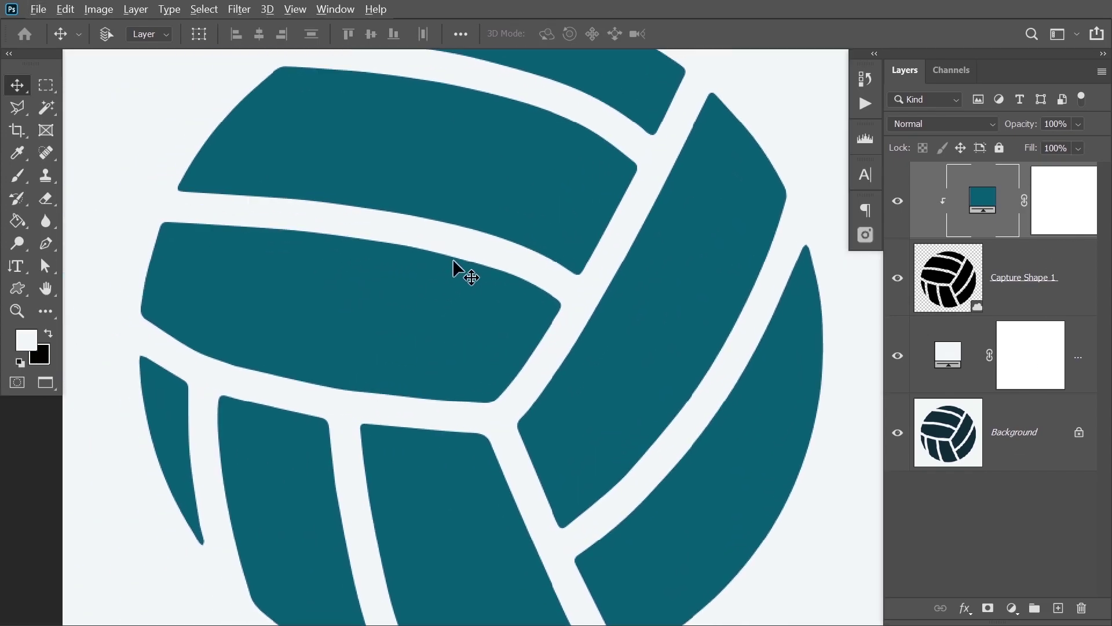
key("ctrl+0")
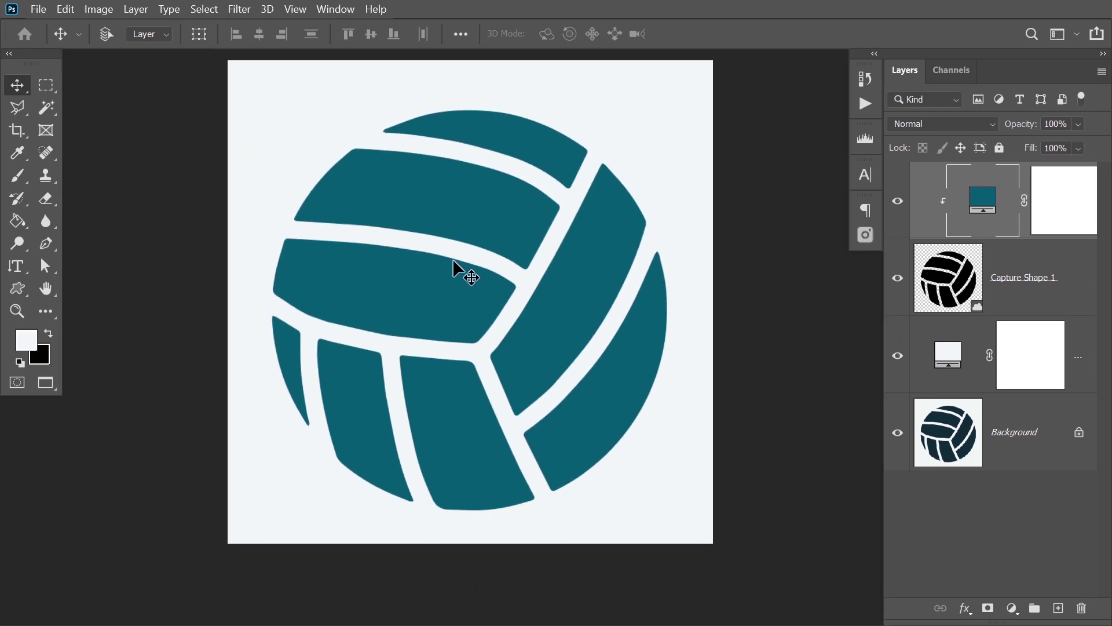